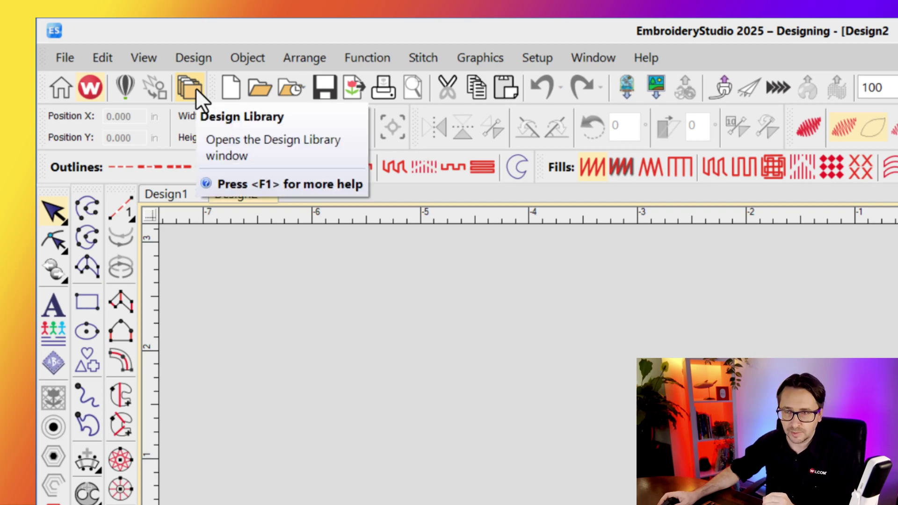
click(195, 88)
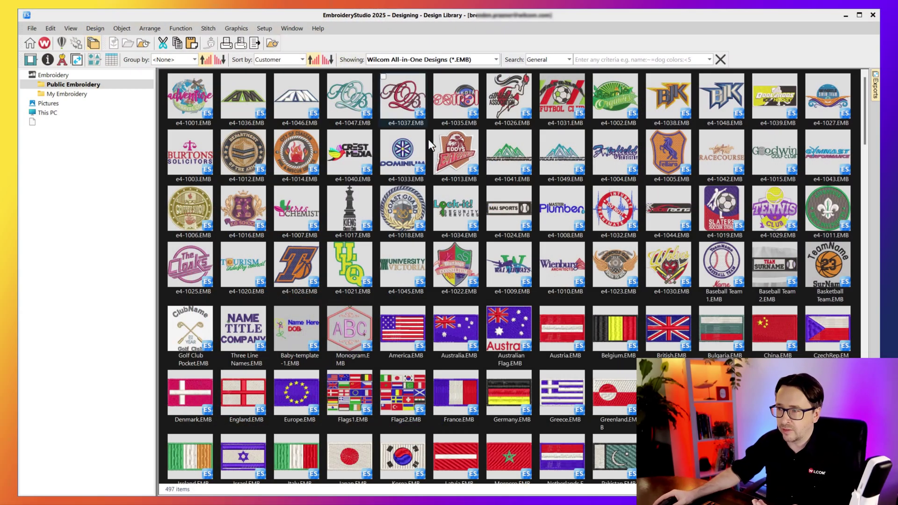
scroll(435, 160, down, 20)
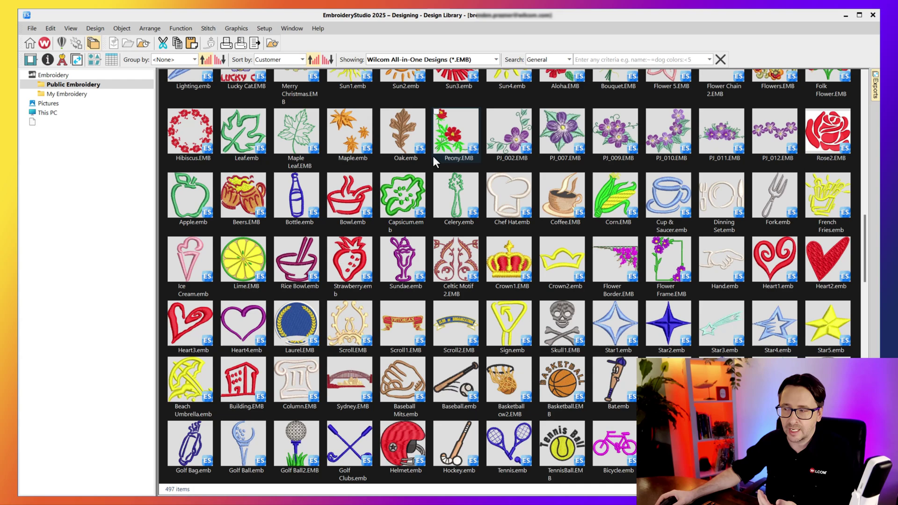
scroll(433, 155, down, 10)
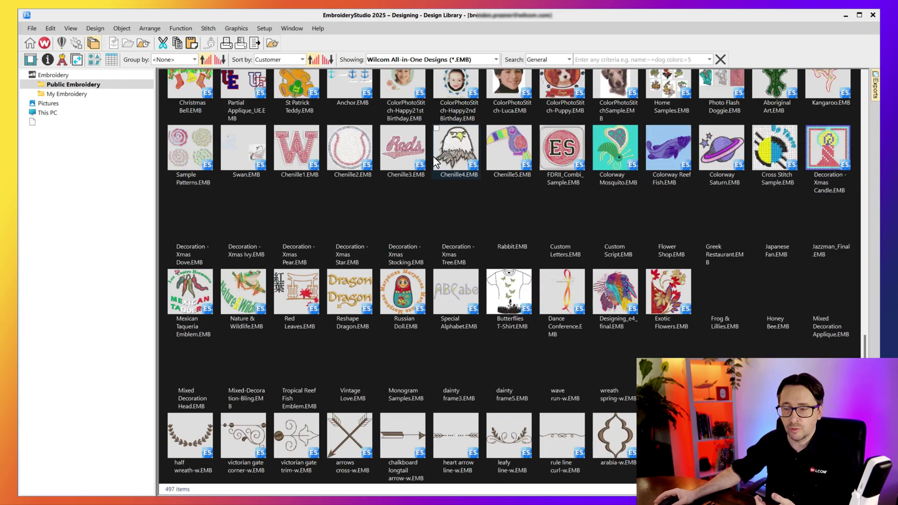
scroll(433, 156, up, 20)
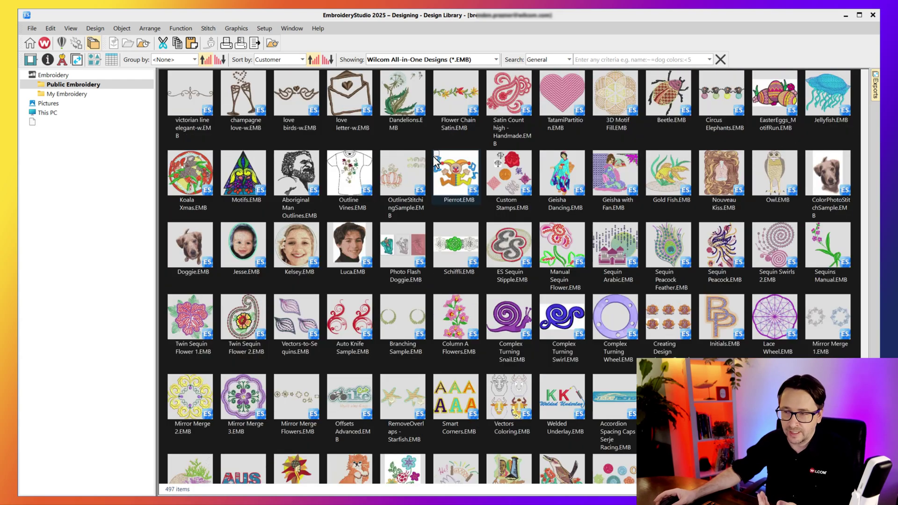
scroll(427, 150, up, 2)
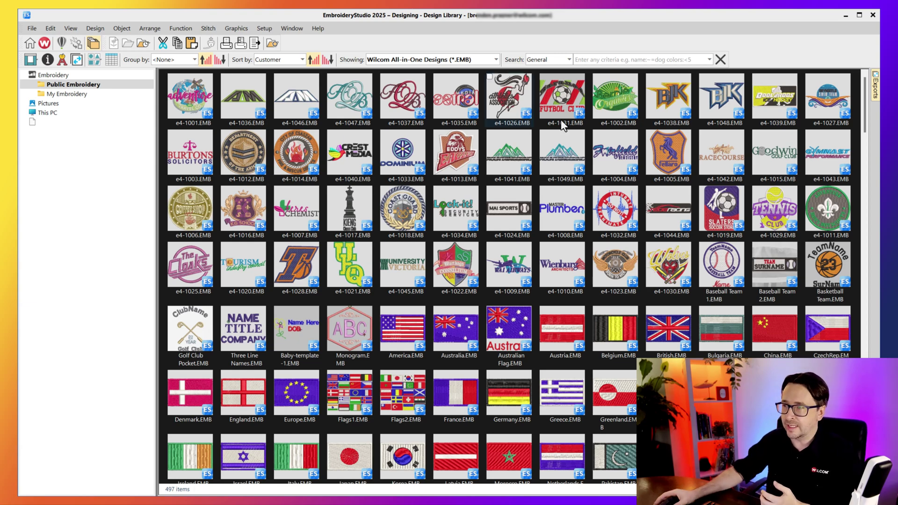
Search the library for 'wolf' and show the order details of e4-1030.EMB.
click(650, 56)
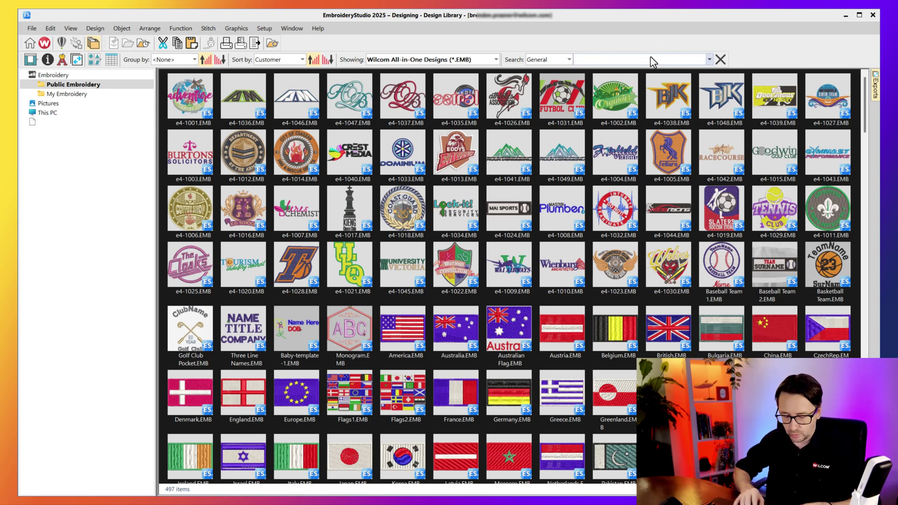
text(wolf)
key(Return)
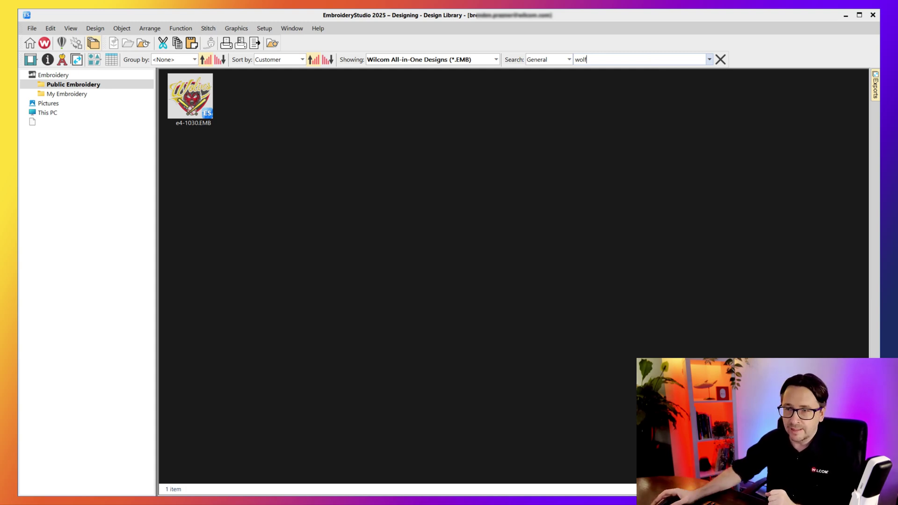
click(178, 86)
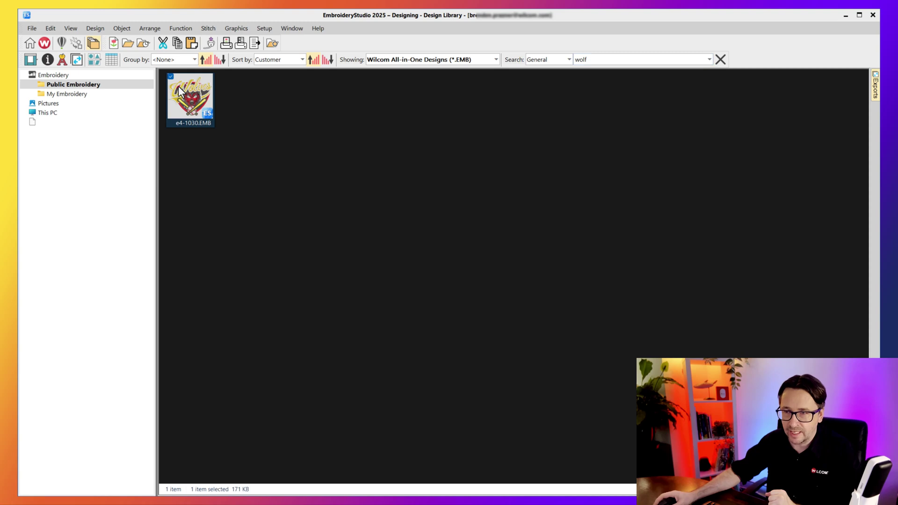
click(45, 60)
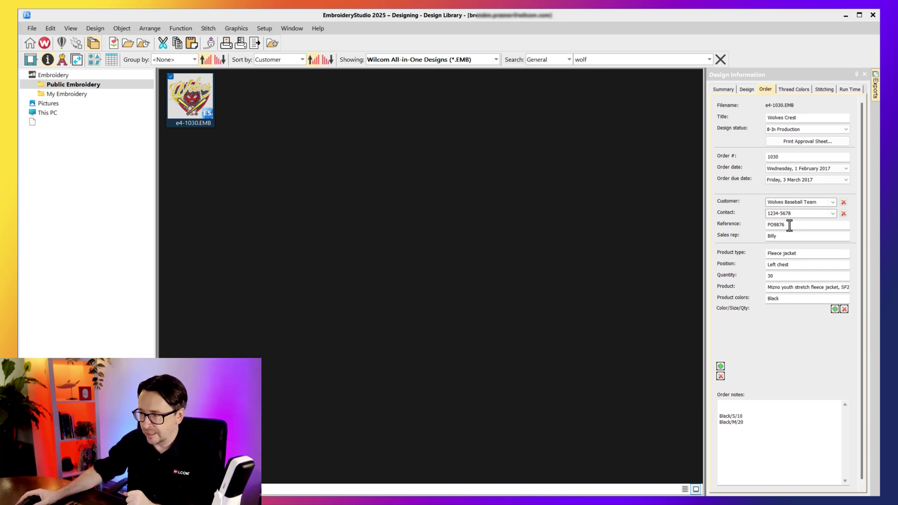
Search the library by the copied PO reference, then clear the search to list all designs.
click(789, 225)
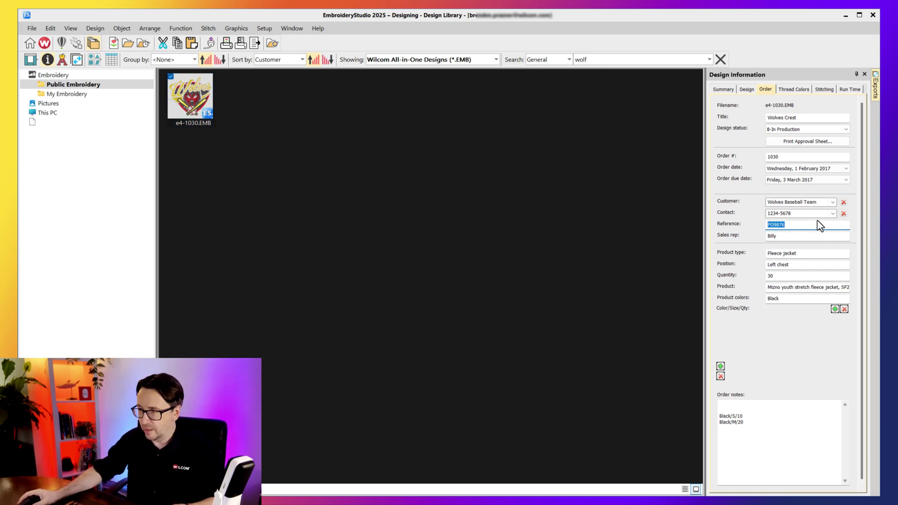
click(631, 59)
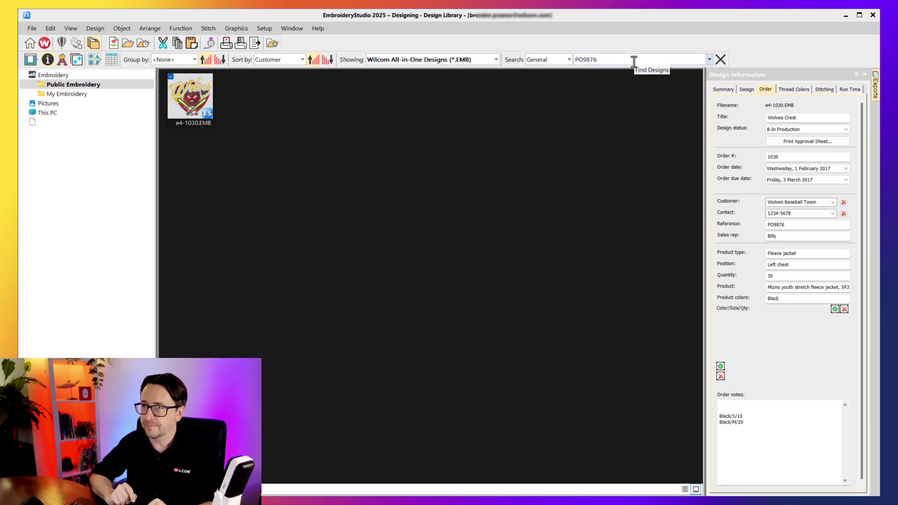
key(Return)
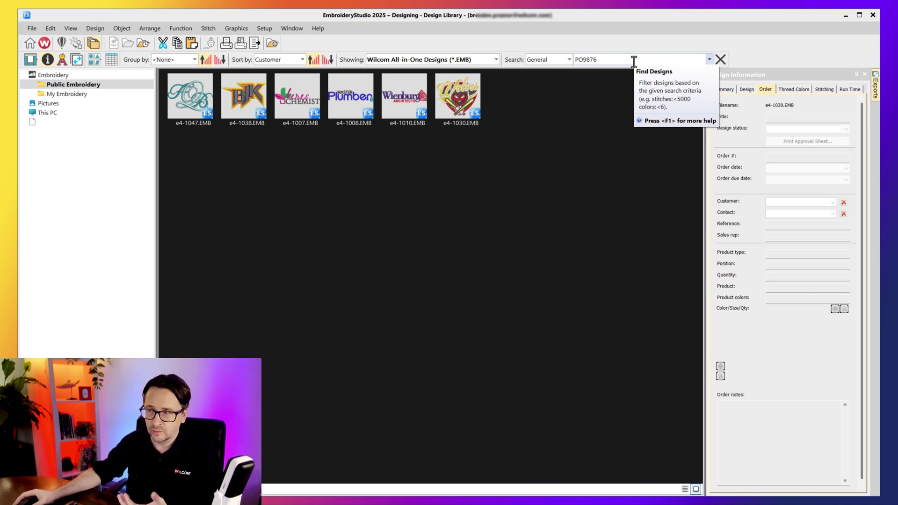
click(721, 59)
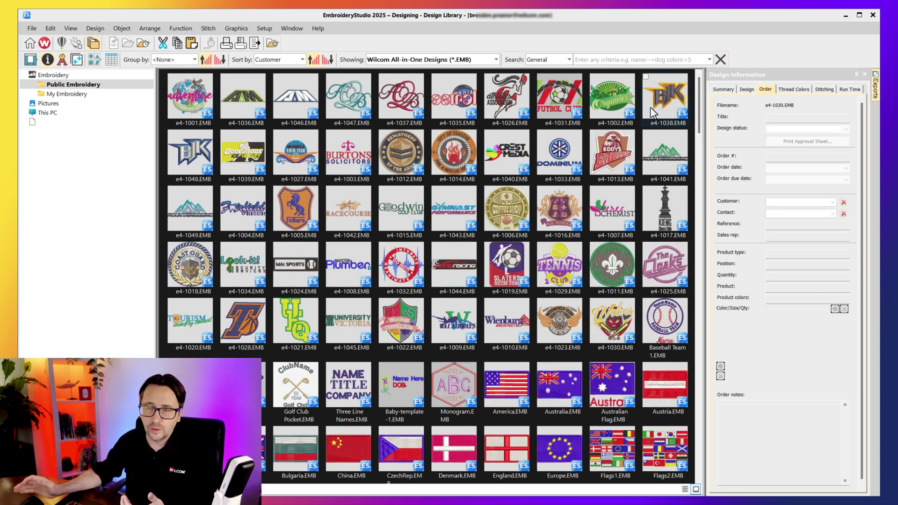
Switch the library to Extra Large Icons, then Details view, and scroll across its columns.
mouse_move(650, 107)
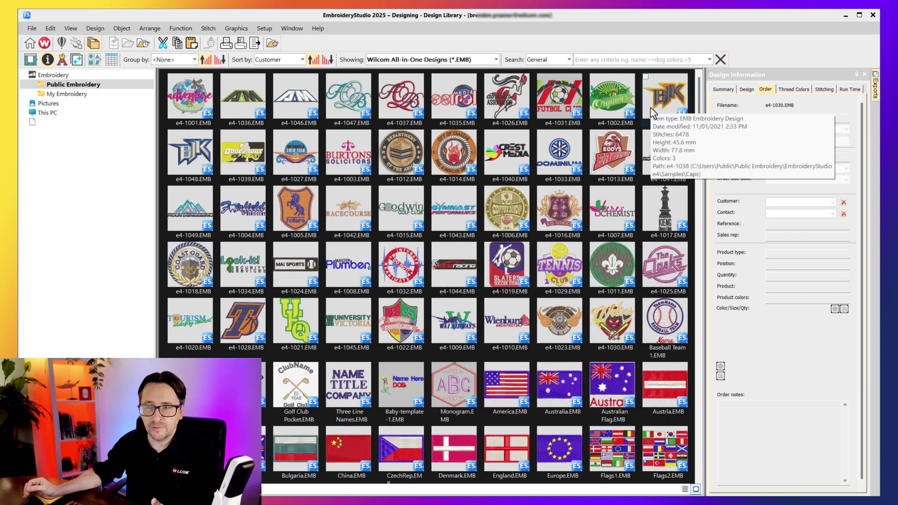
click(100, 68)
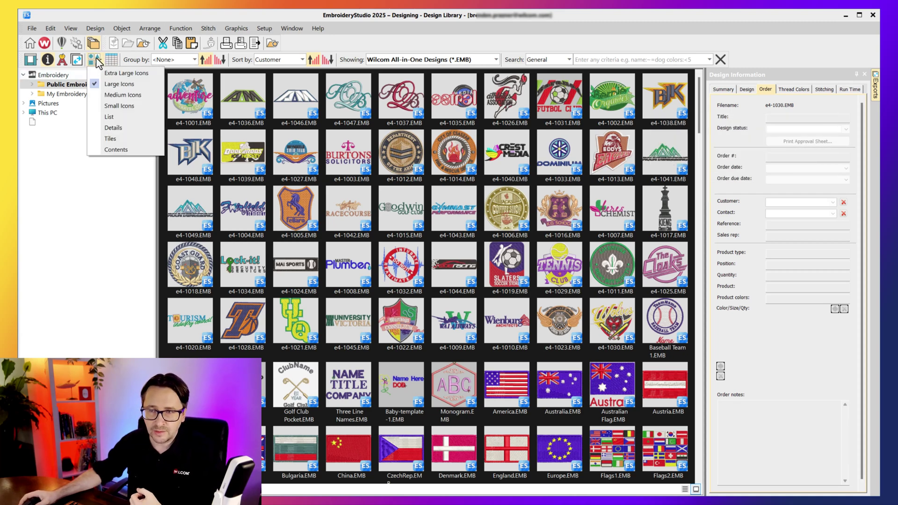
click(96, 73)
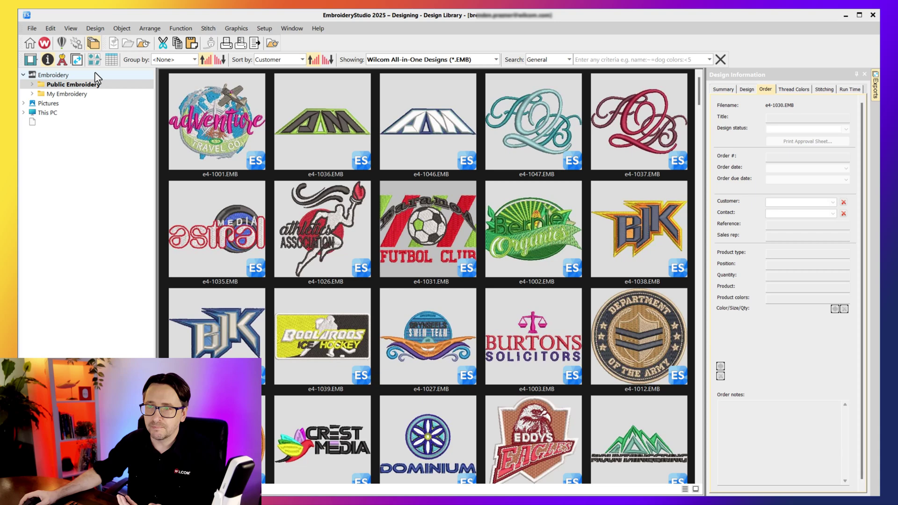
click(94, 60)
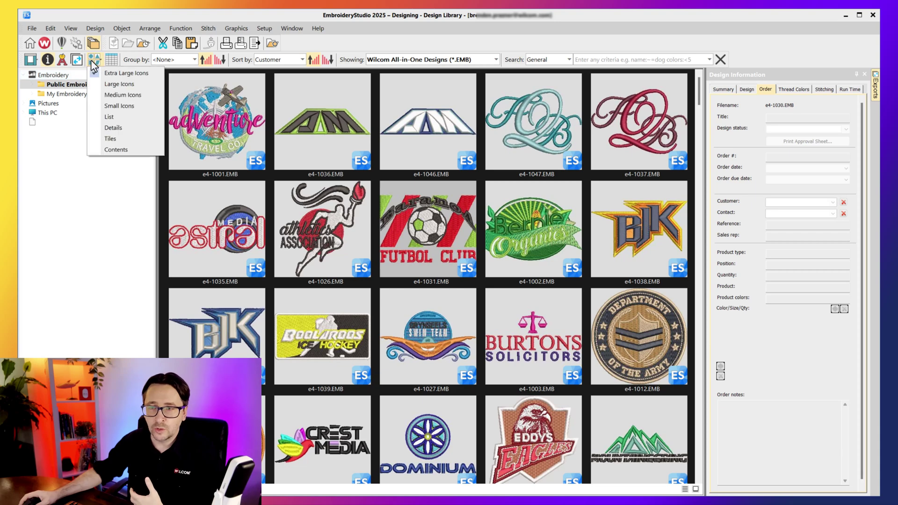
click(110, 127)
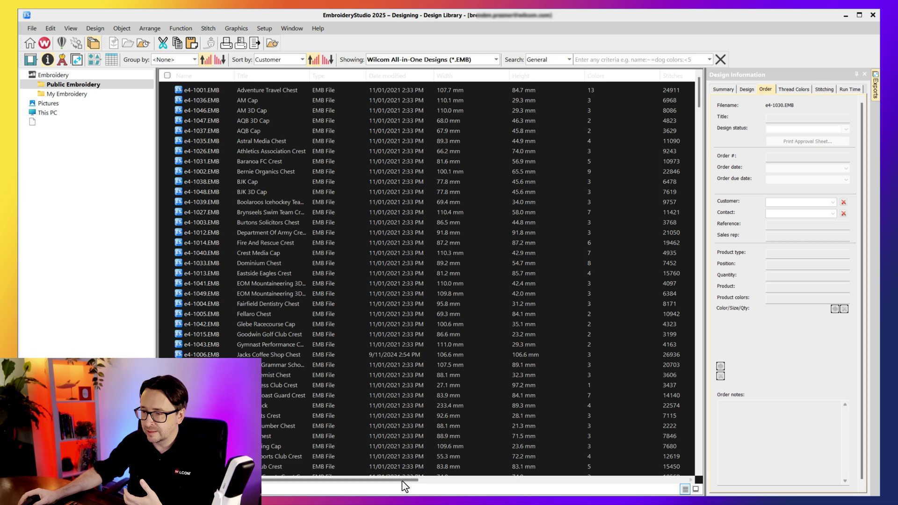
drag(403, 482, 671, 461)
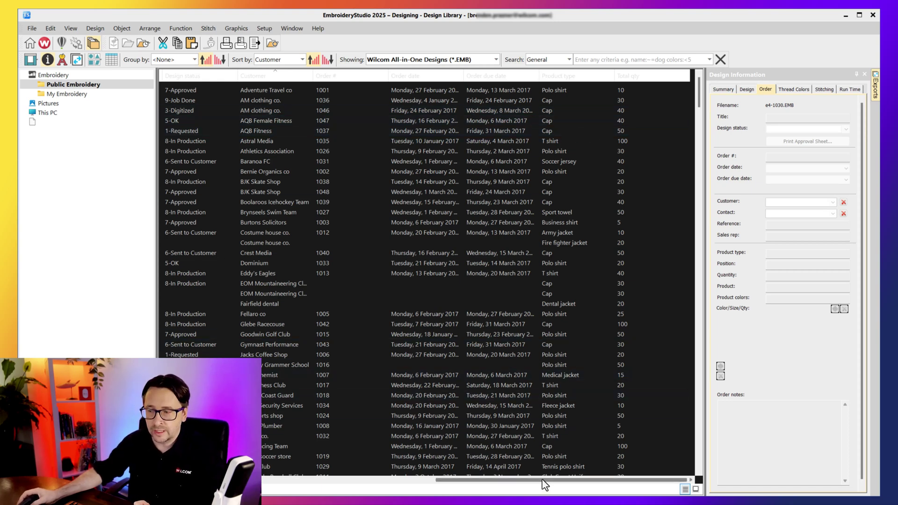
drag(545, 483, 281, 484)
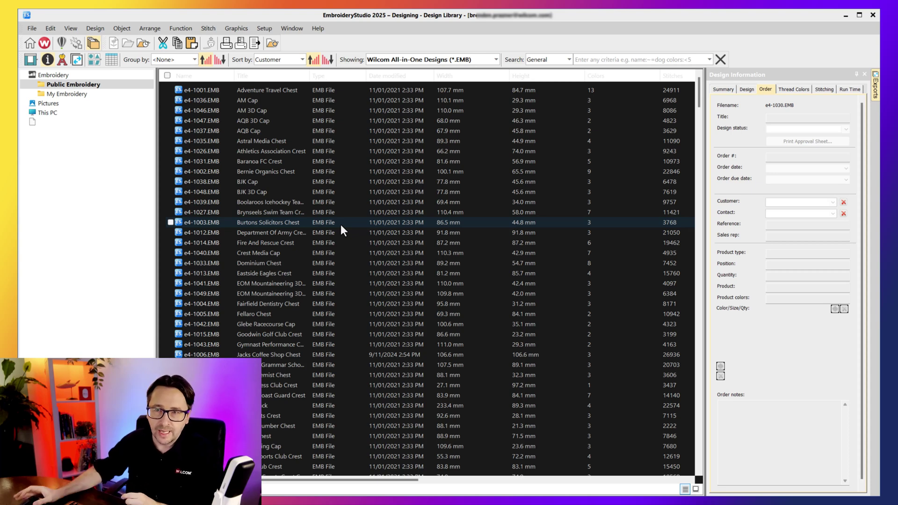
Return the Design Library to thumbnail view and scroll the folder tree.
click(39, 85)
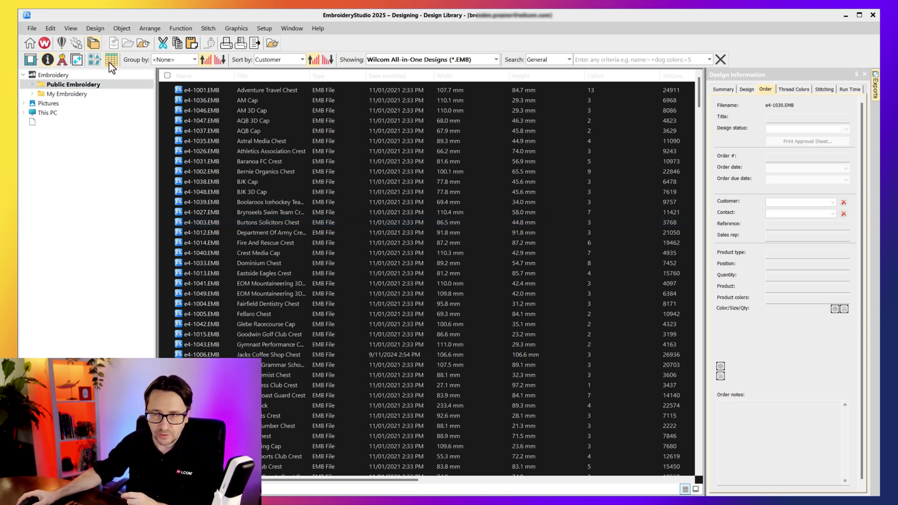
click(94, 60)
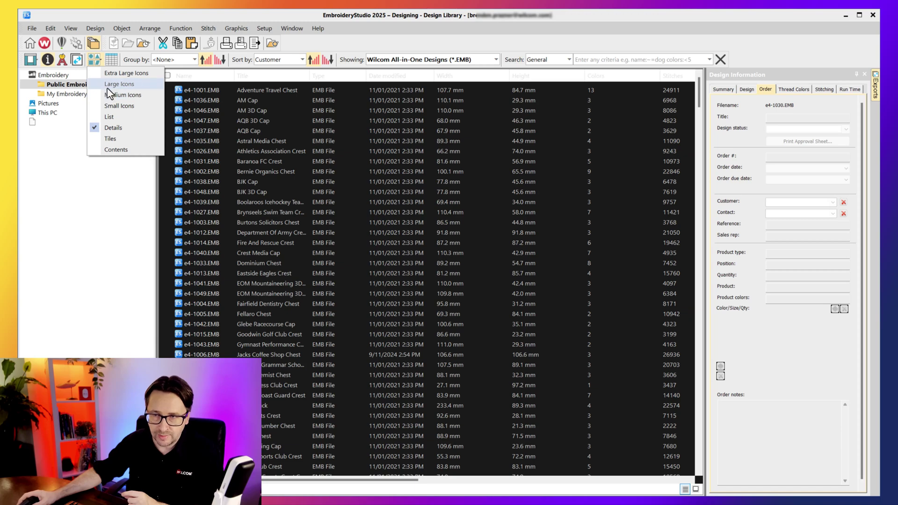
click(109, 85)
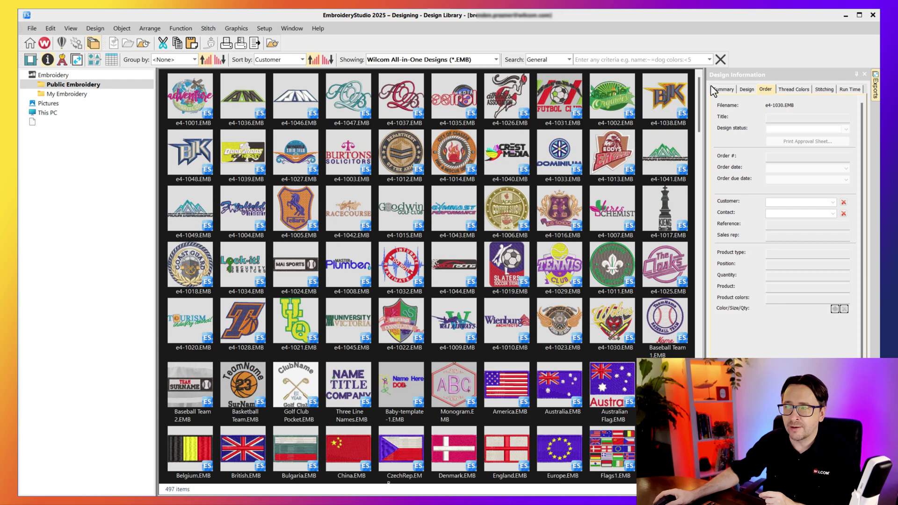
scroll(697, 130, down, 10)
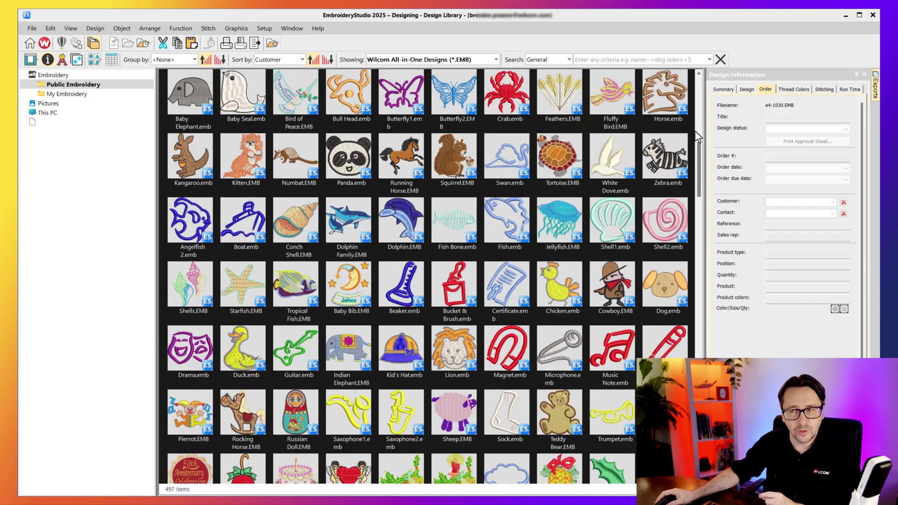
drag(698, 137, 697, 50)
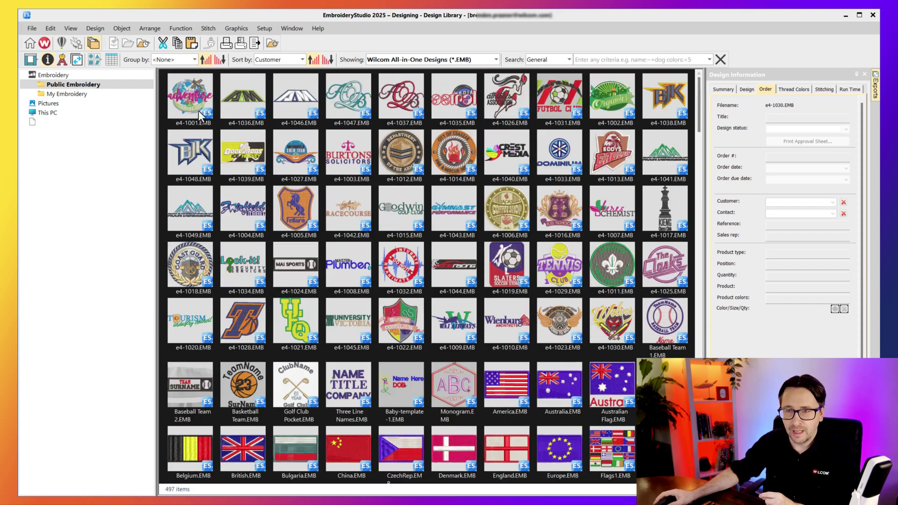
Expand Public Embroidery > EmbroideryStudio e4 > Samples and open the Caps folder.
click(32, 84)
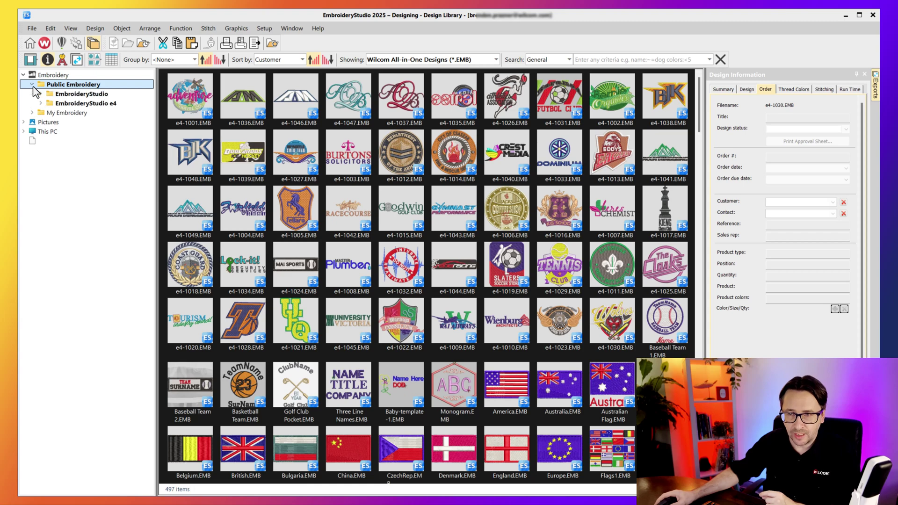
click(40, 103)
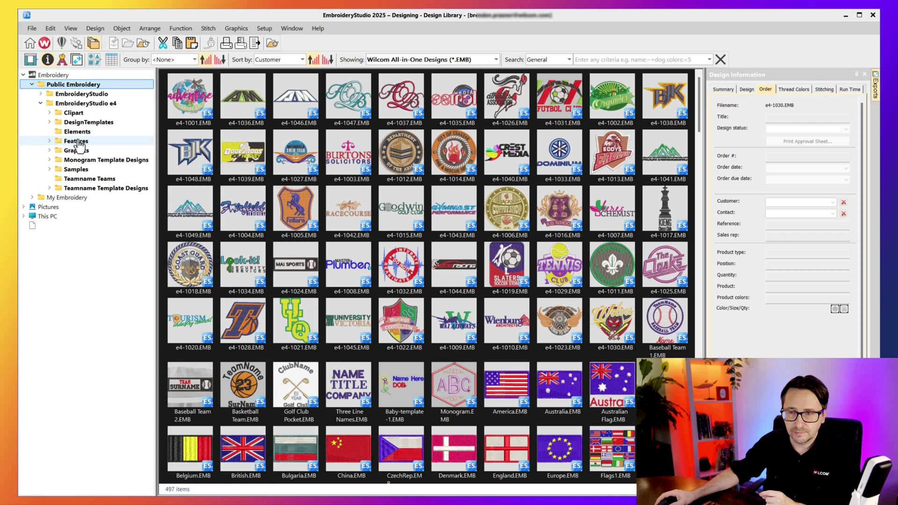
click(80, 172)
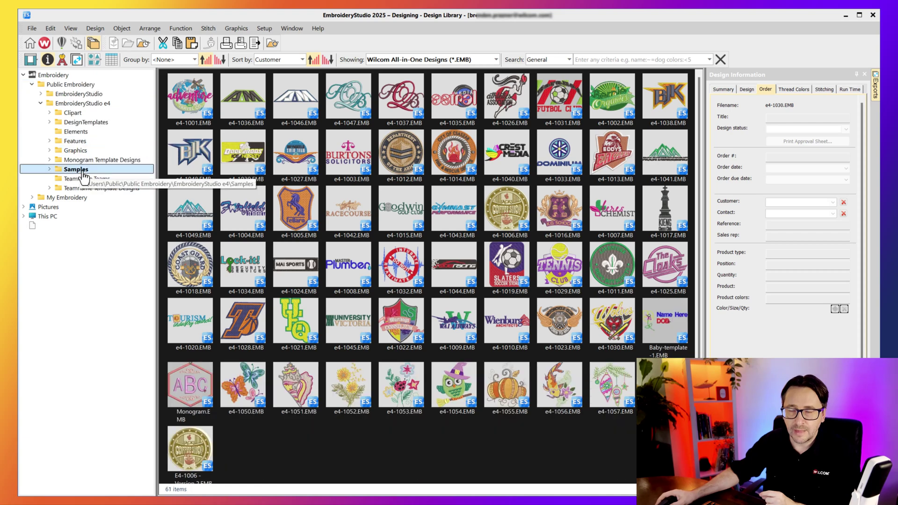
click(49, 171)
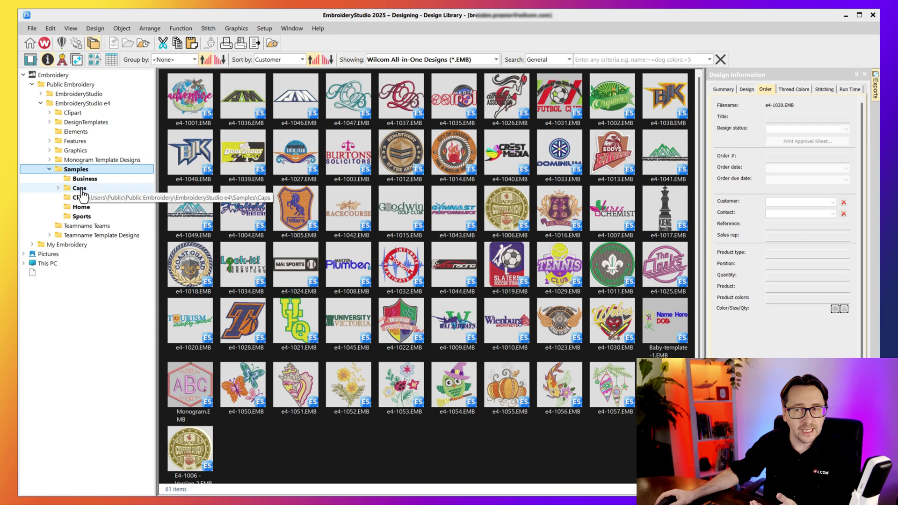
click(81, 189)
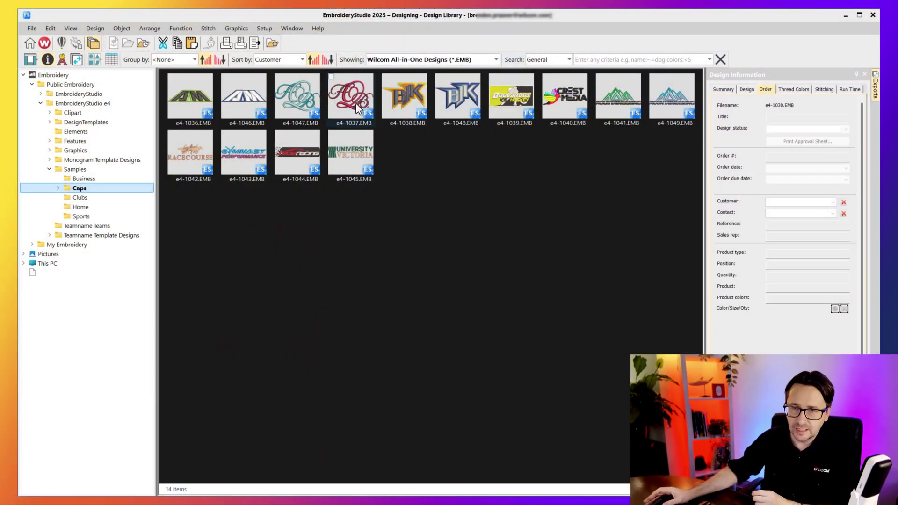
Switch back to the Design1 window and show its empty order information.
click(45, 43)
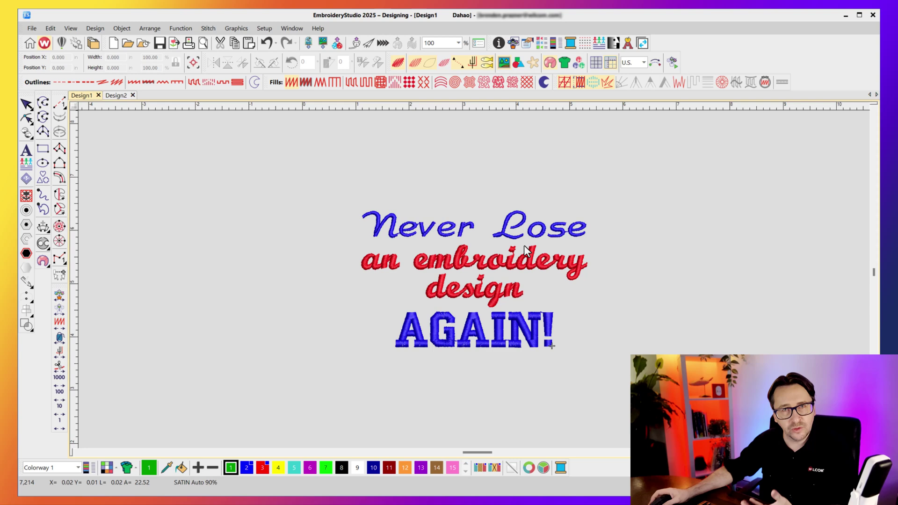
click(495, 46)
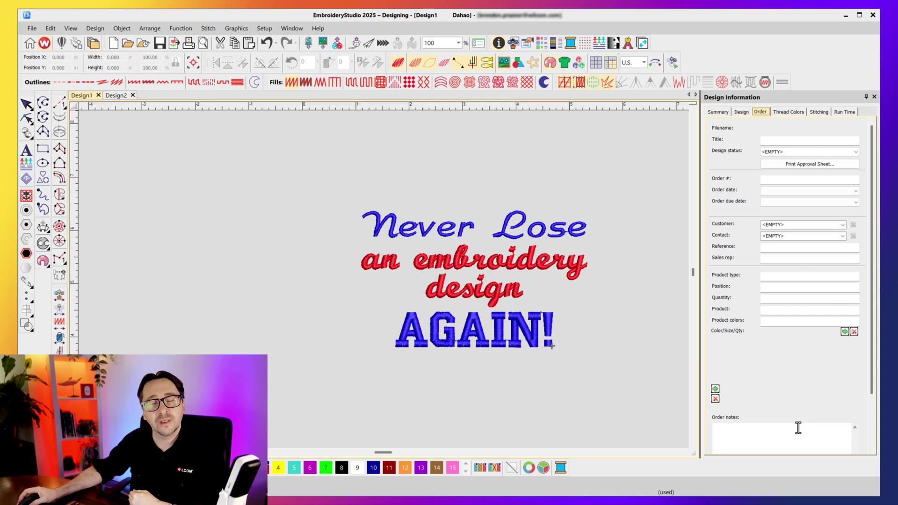
Enter title 'Never lose an embroidery design again', status 6-Sent to Customer, and the order number.
click(773, 139)
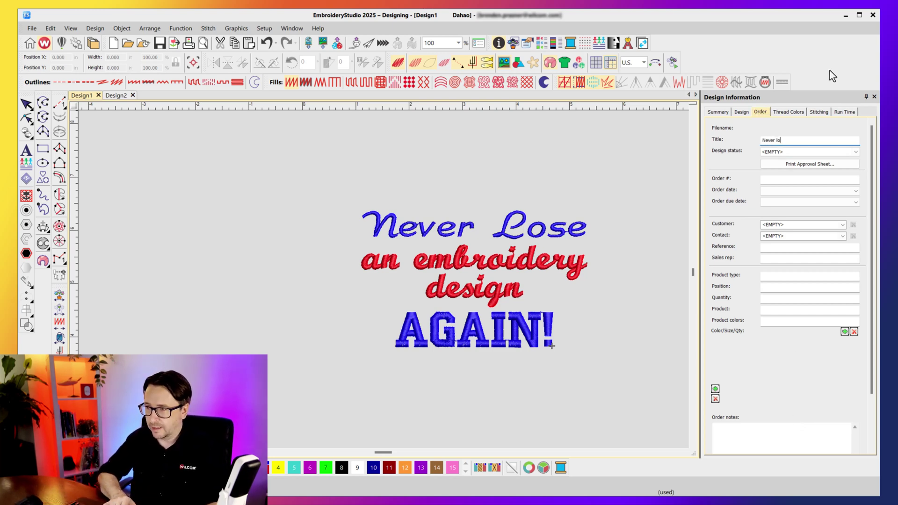
text(Never lose an embroide)
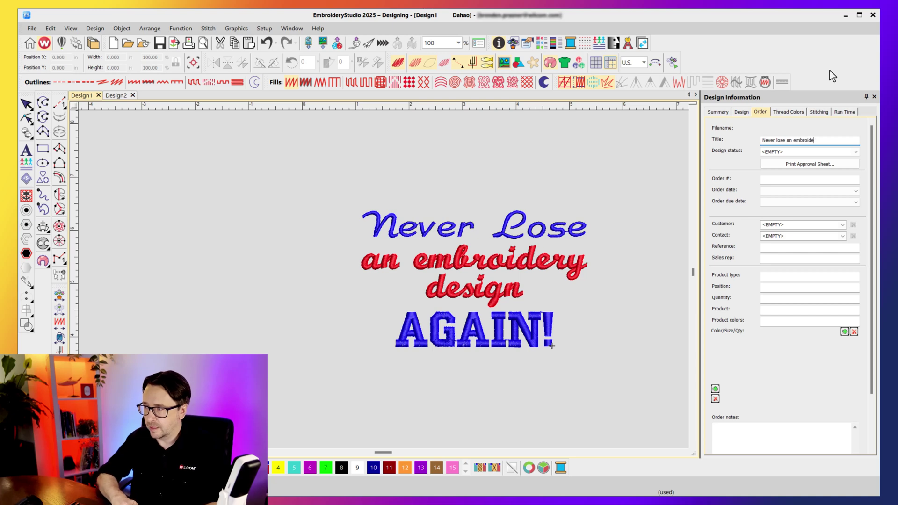
text(ry desgn again)
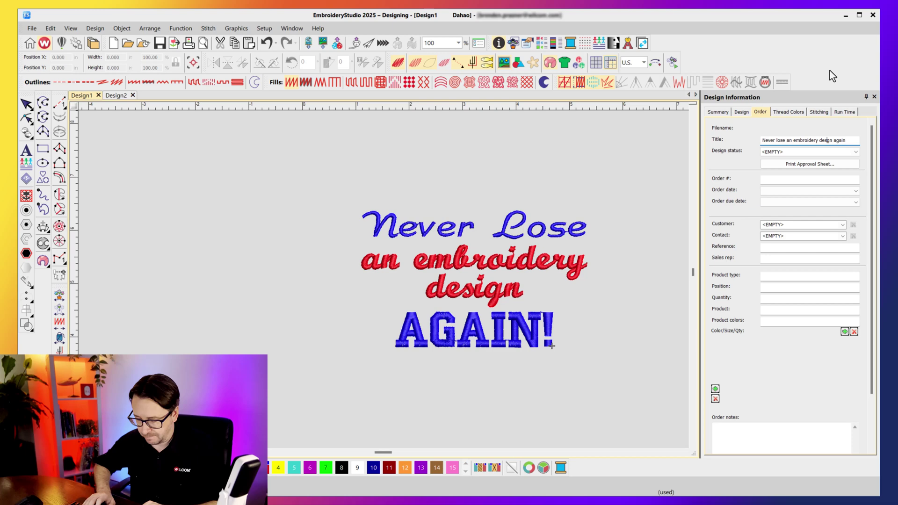
text(i)
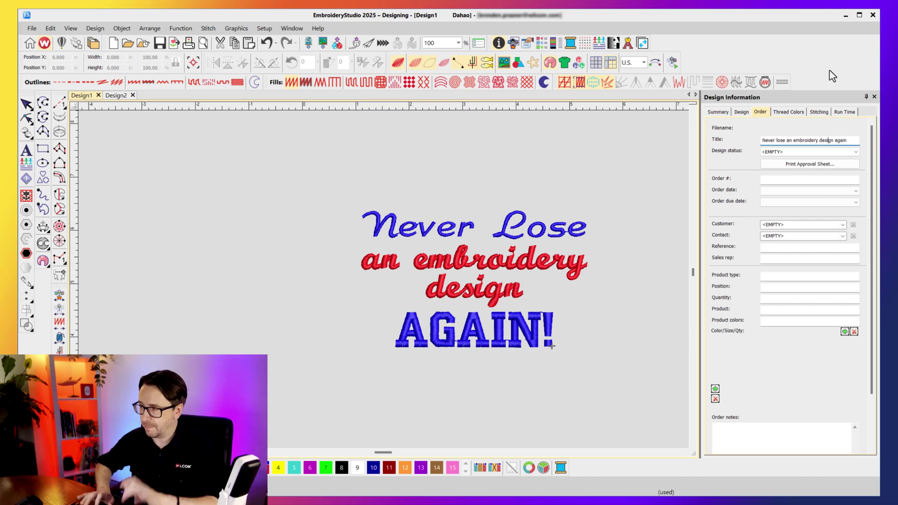
click(778, 152)
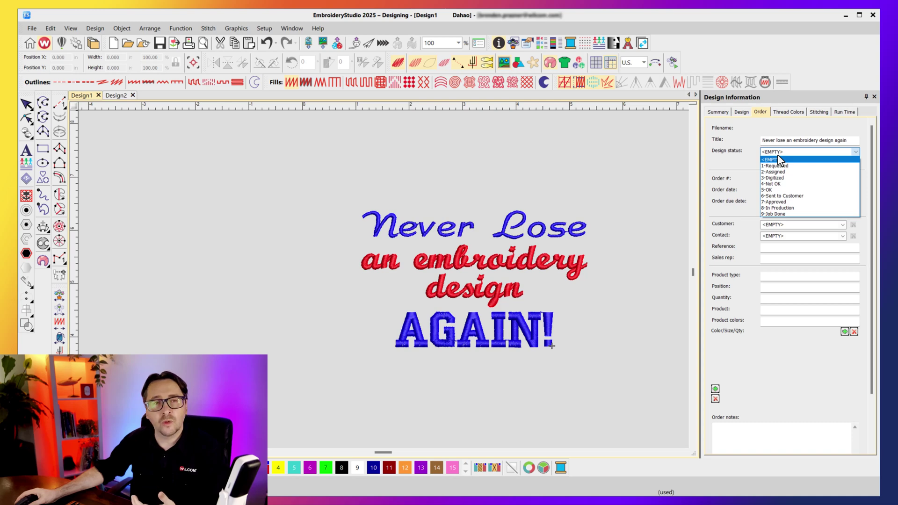
click(776, 195)
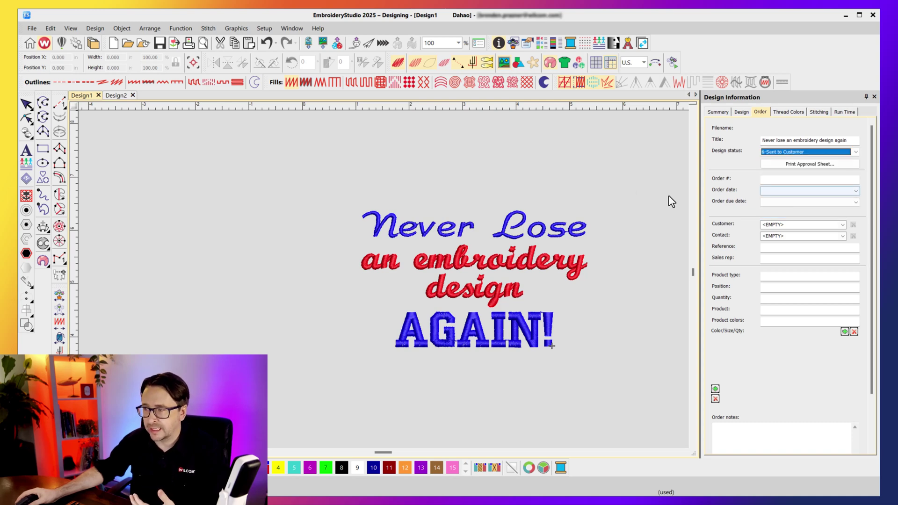
click(787, 179)
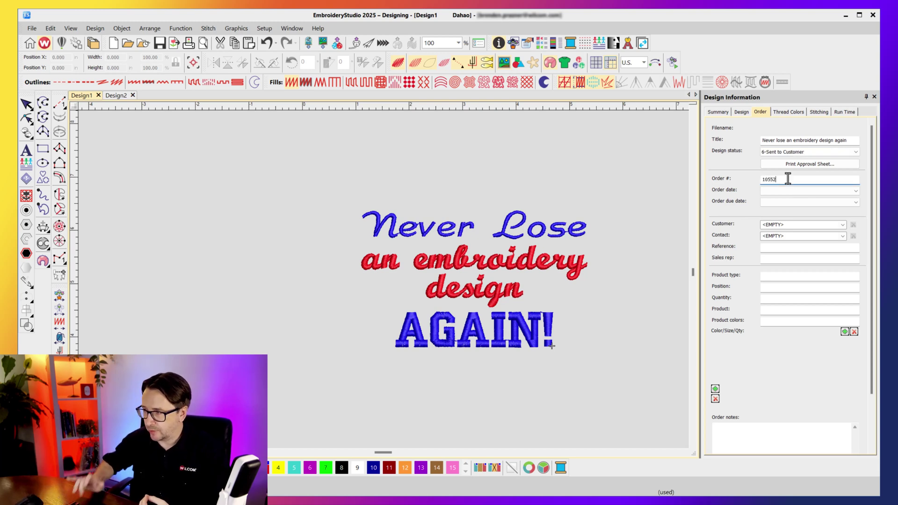
Fill in customer ACME Kitchens, the contact, PO reference, sales rep and Mens Poloshirt product type.
click(790, 225)
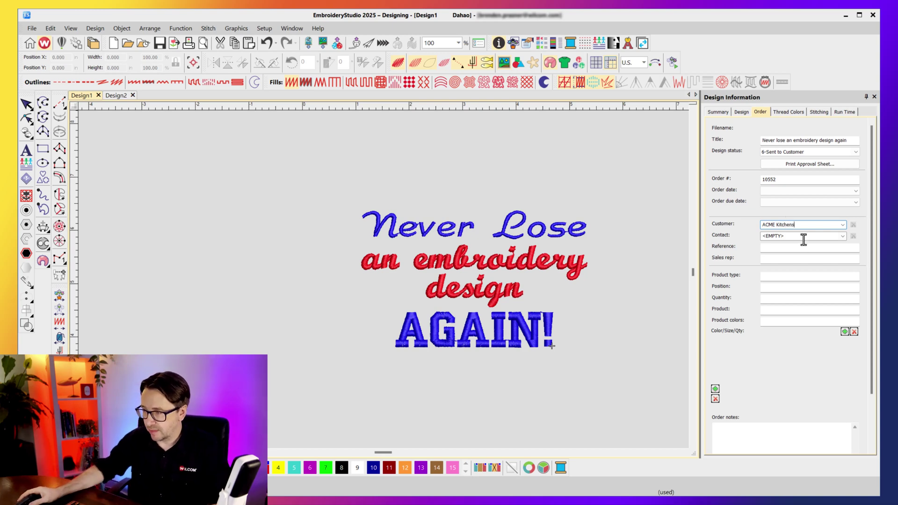
click(803, 236)
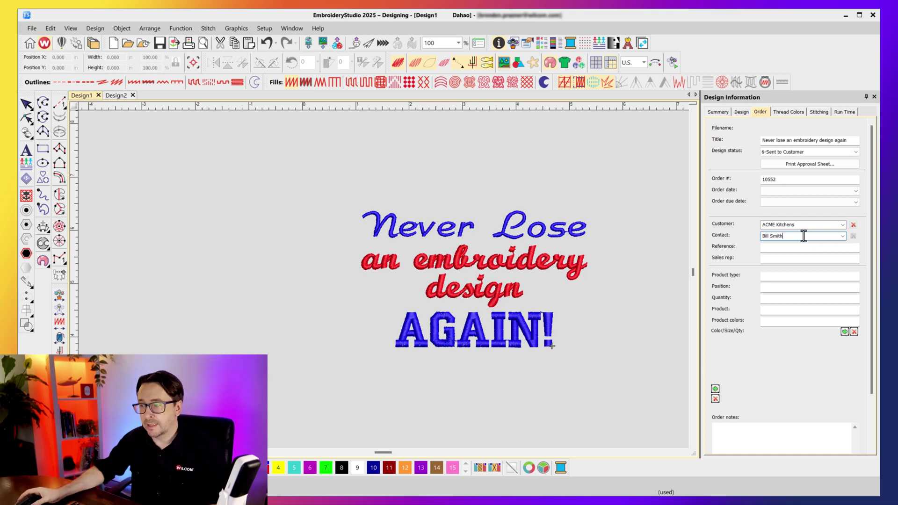
click(813, 249)
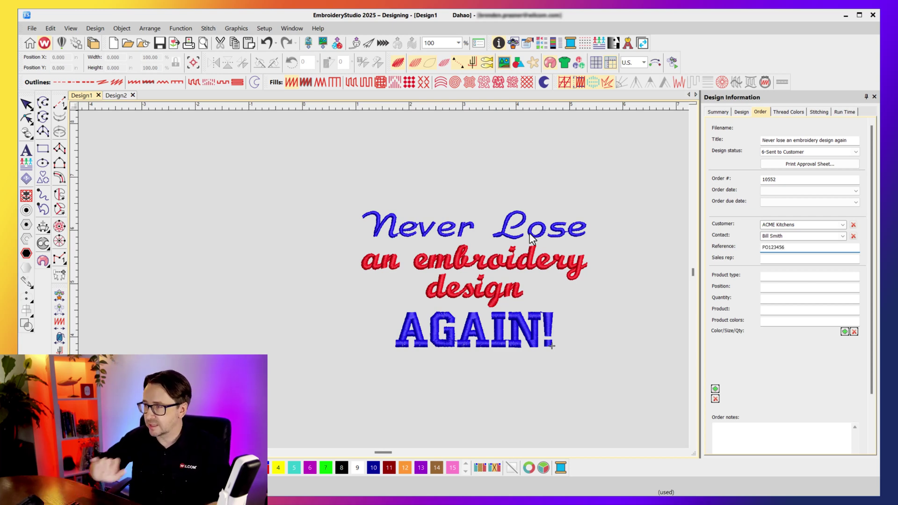
click(768, 260)
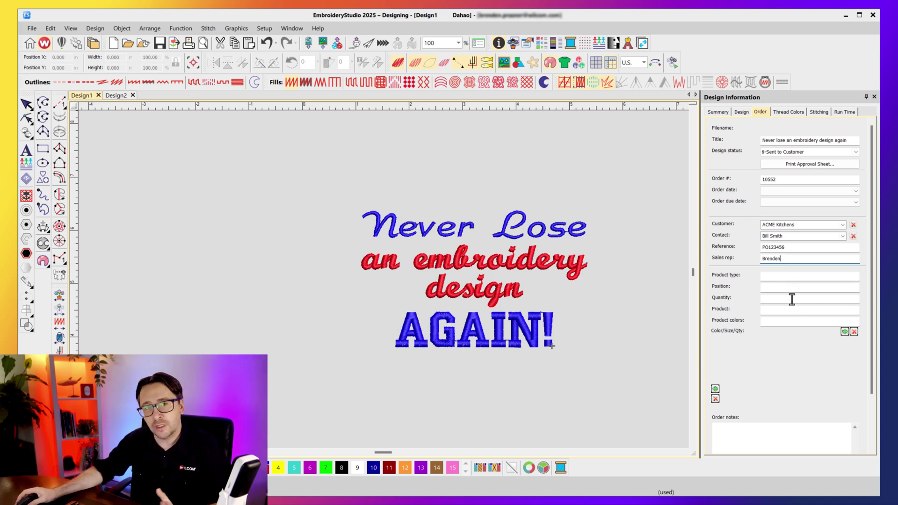
click(788, 275)
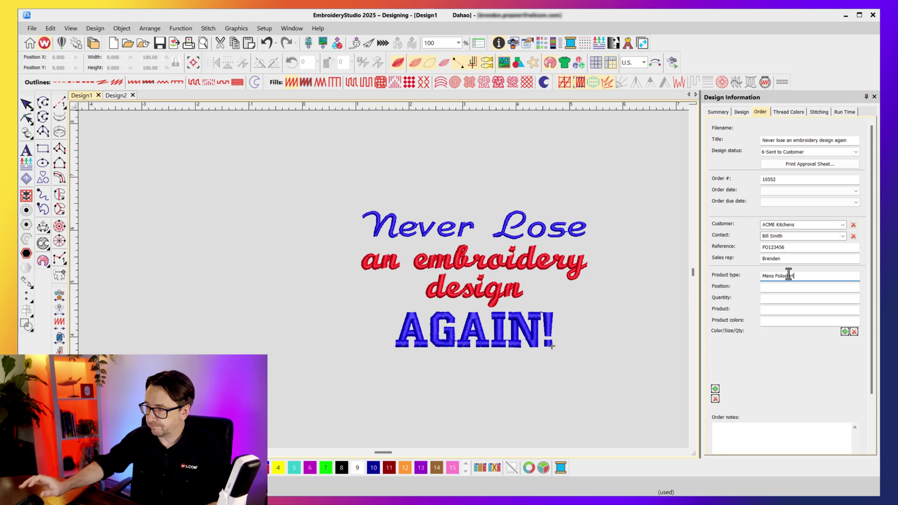
Set the embroidery position to Left Chest and enter the order quantity.
click(799, 286)
text(LOef)
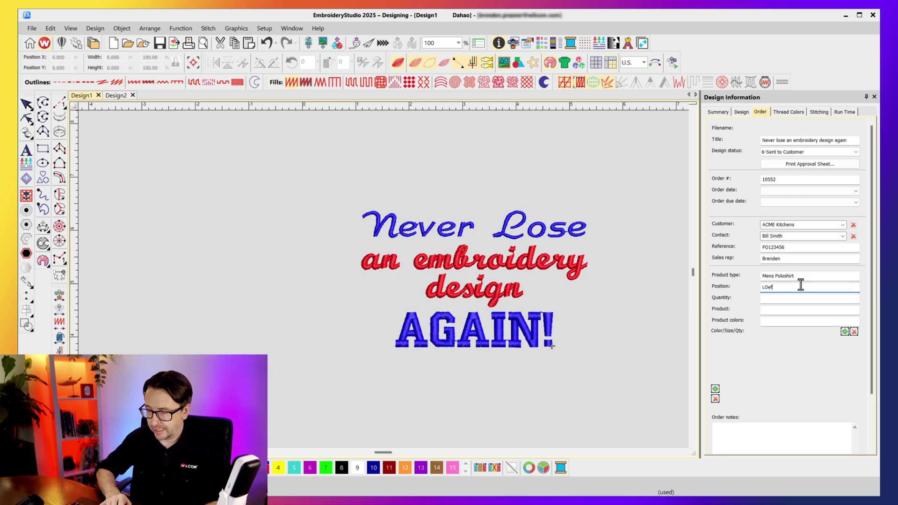
text(t)
key(BackSpace)
text(eft Chest)
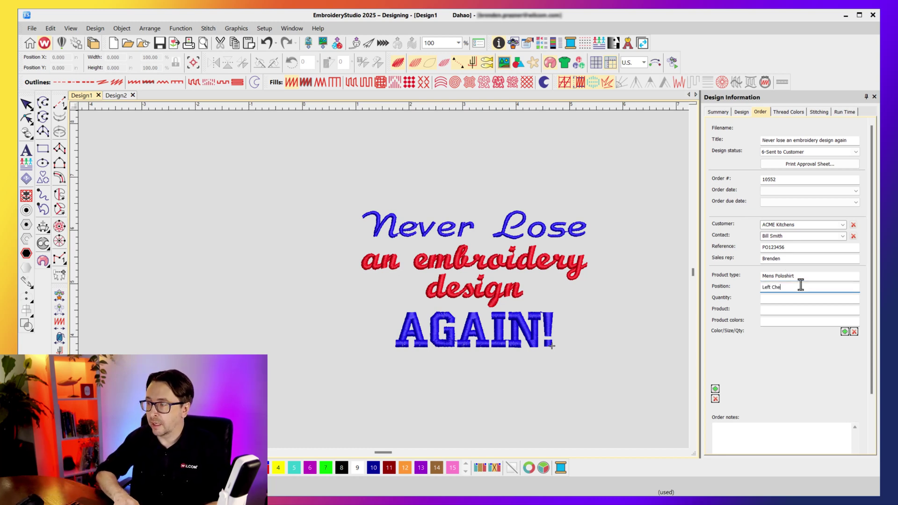
click(797, 299)
text(20)
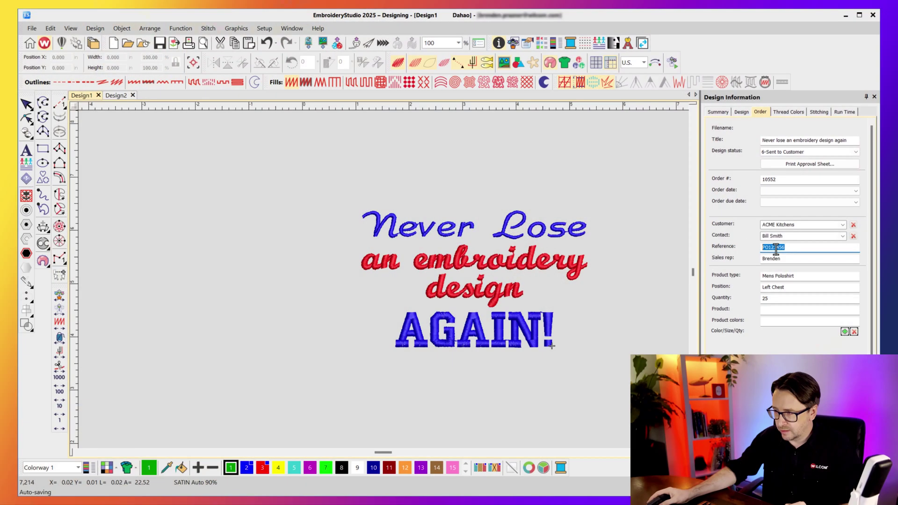
Copy the PO reference, then save the design as 'Dont lose a design.EMB' in Samples\Business.
right_click(773, 247)
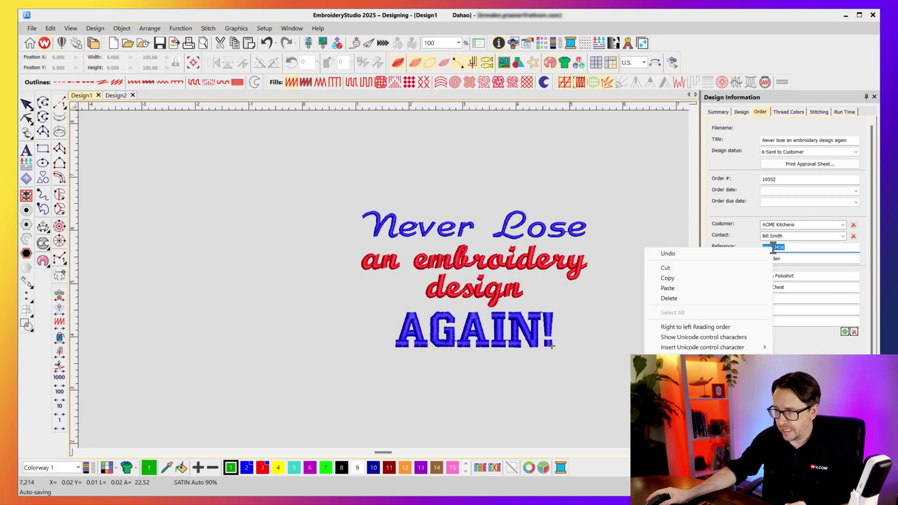
click(692, 278)
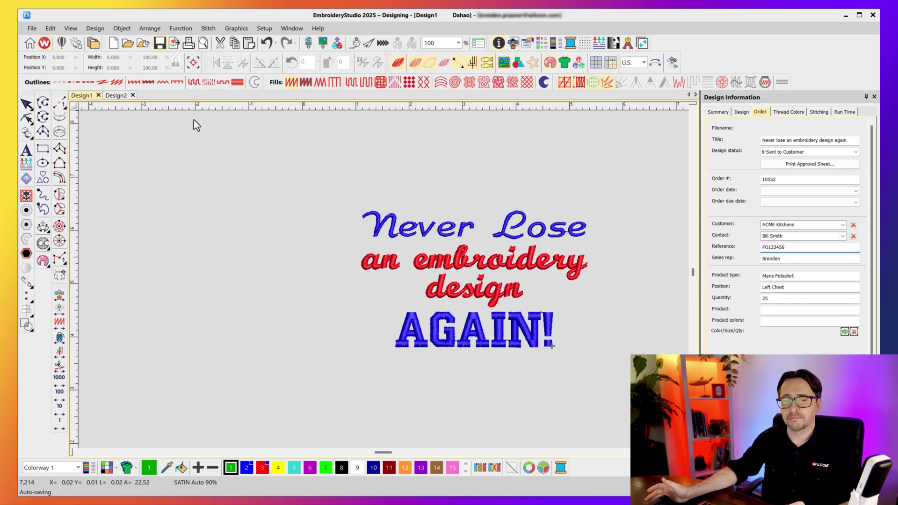
key(ctrl+s)
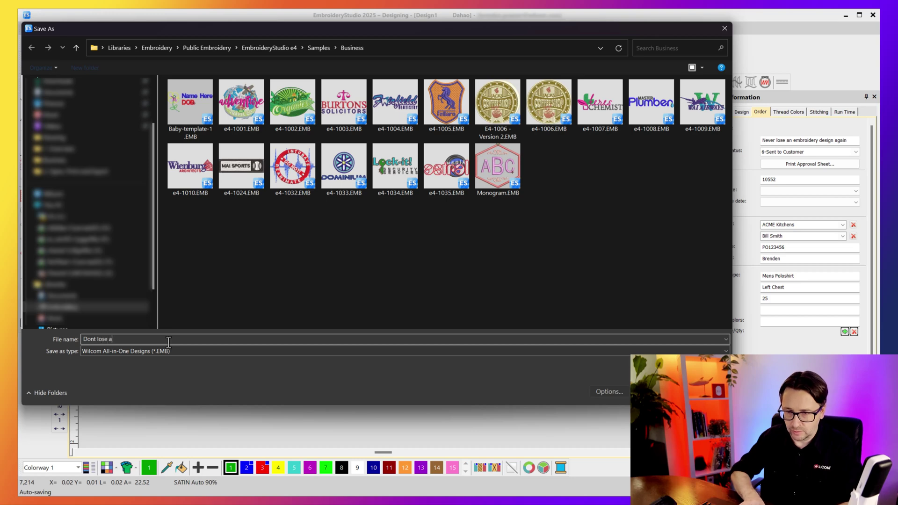
key(Return)
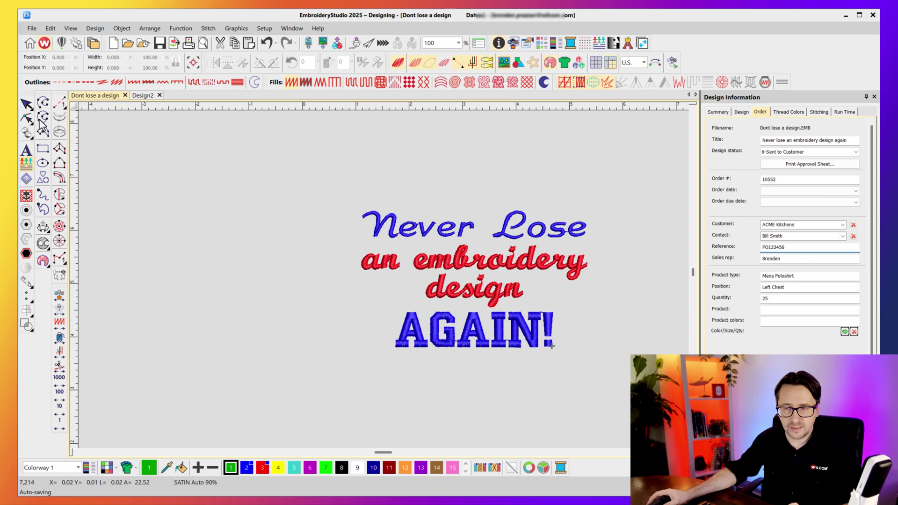
Close the saved design and list all 498 Public Embroidery designs in the Design Library.
click(125, 95)
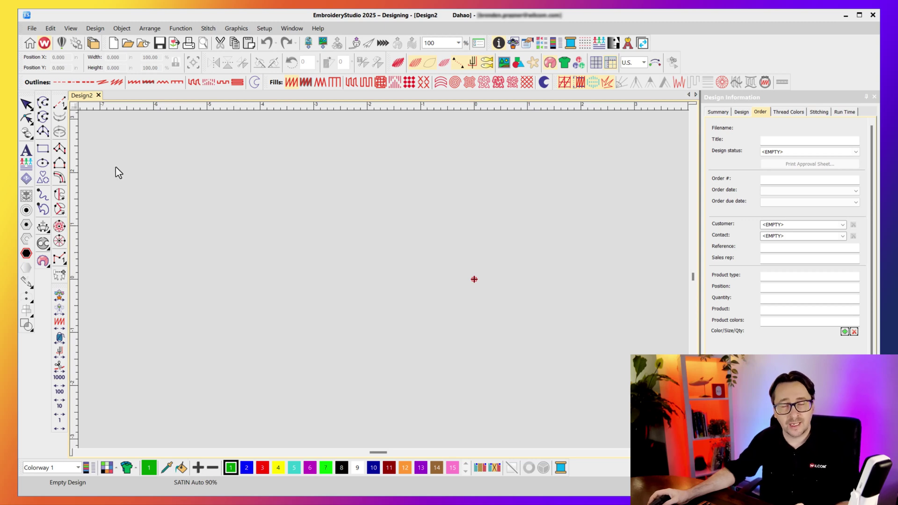
click(94, 45)
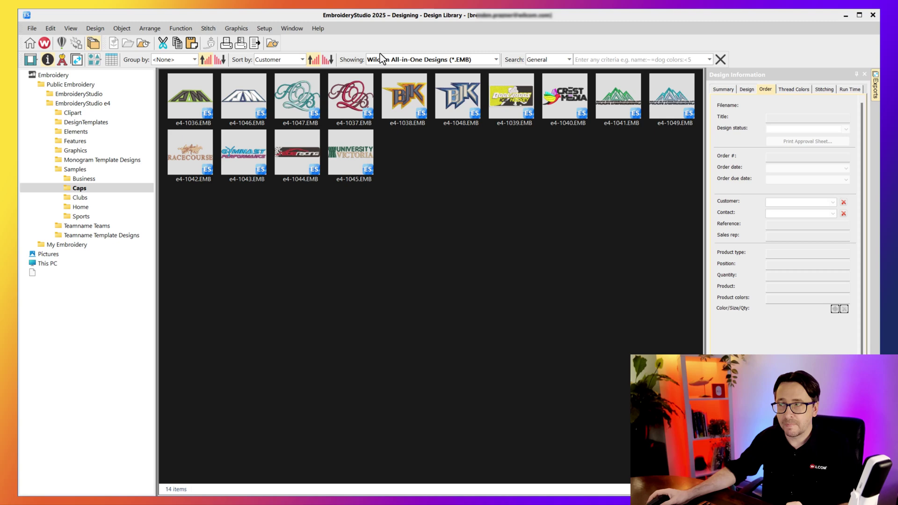
click(69, 84)
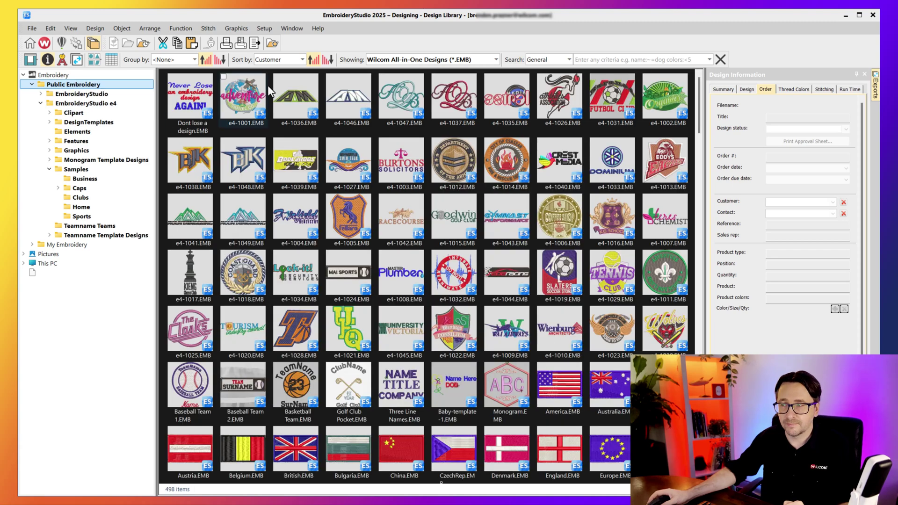
click(596, 60)
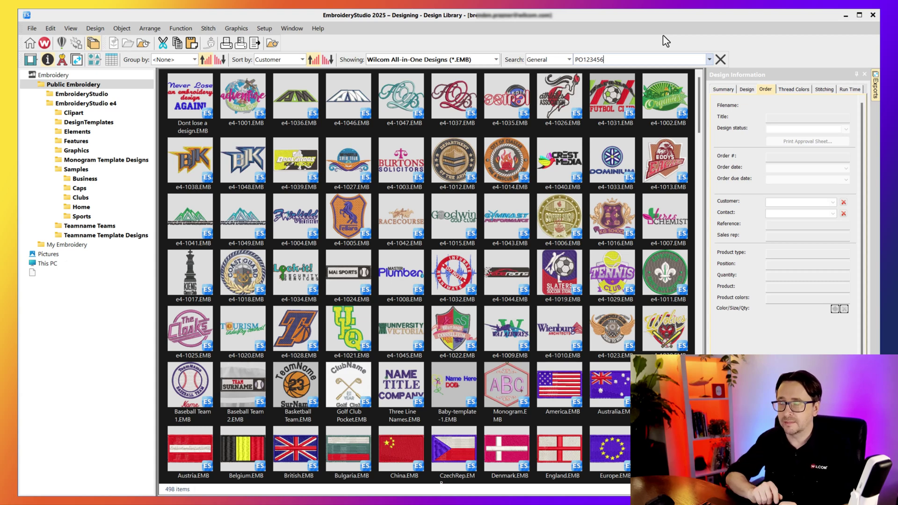
Search by the PO reference and review order details of e4-1006, e4-1004, e4-1003 and e4-1001.
text(PO123456)
key(Return)
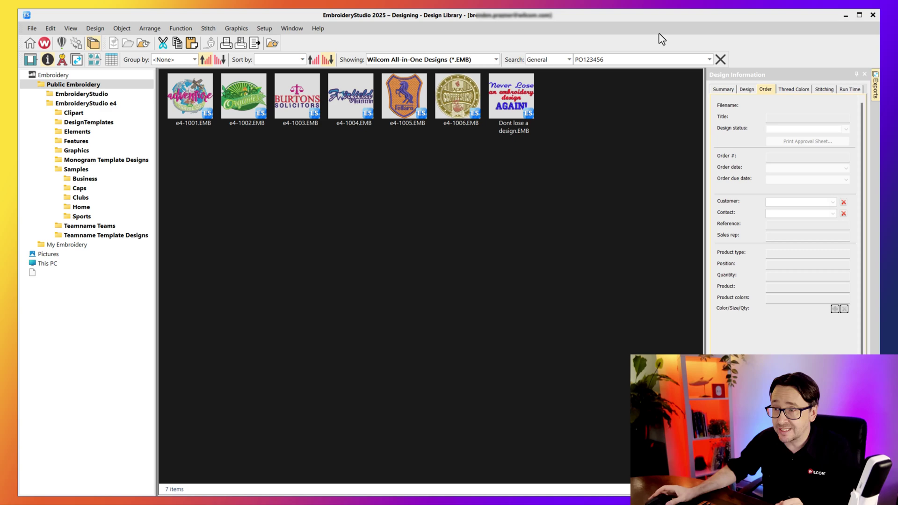
click(452, 108)
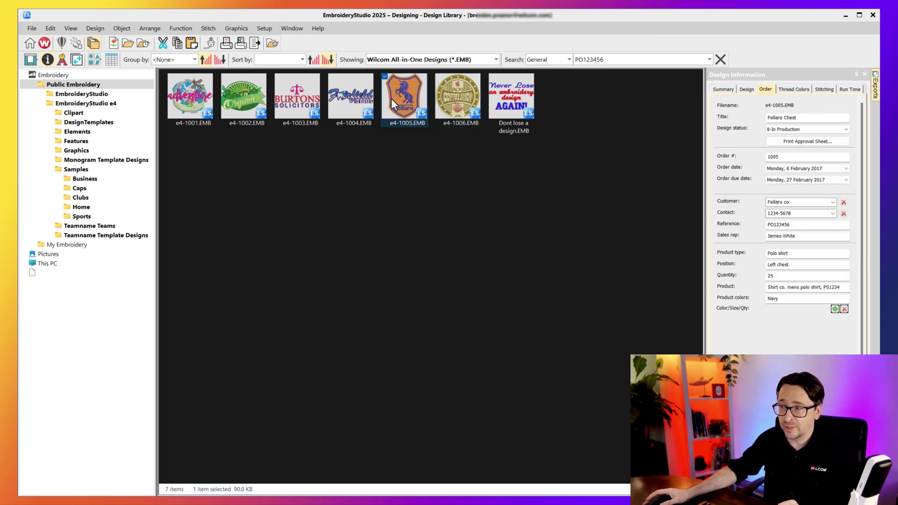
click(344, 93)
click(311, 99)
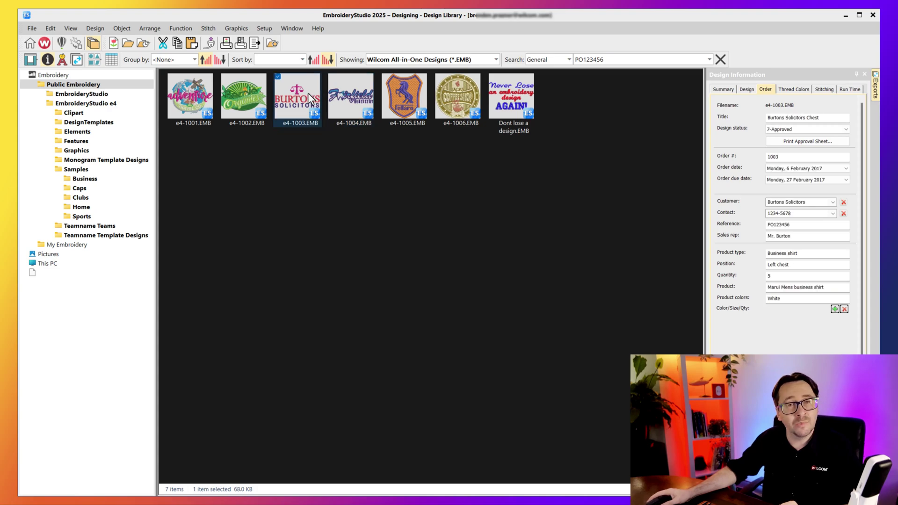
click(194, 97)
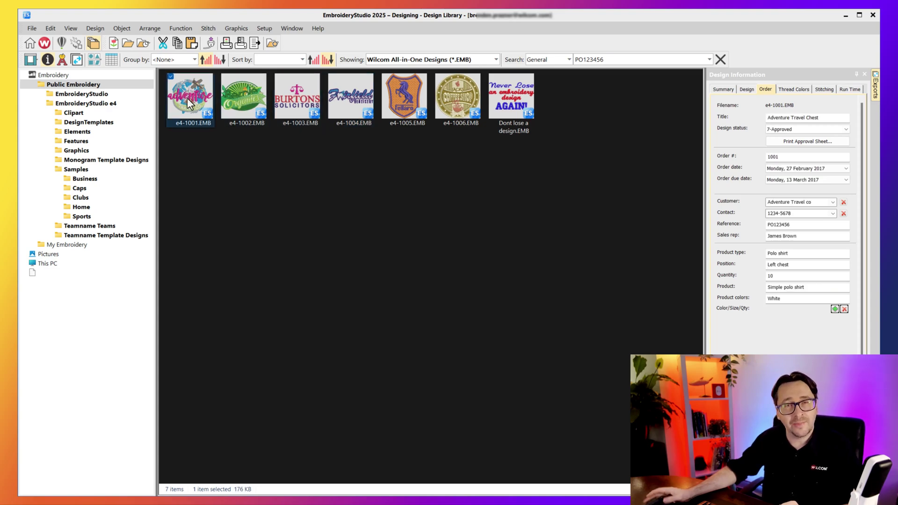